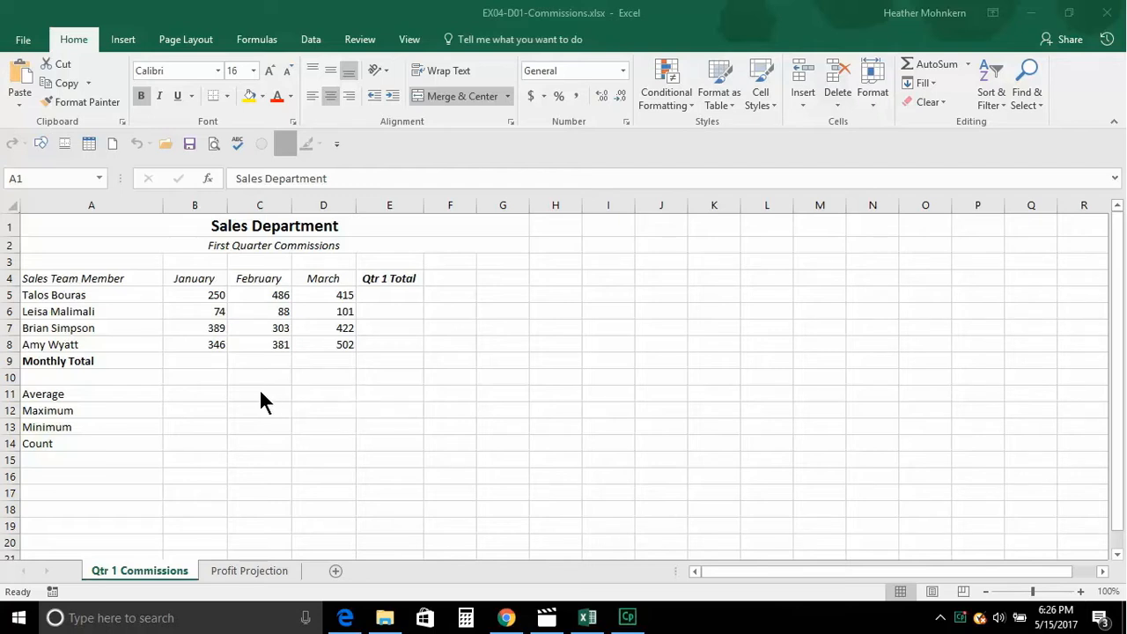
Step: Total the January commissions B5:B8 in the Monthly Total cell B9 with AutoSum
{"action": "left_click", "coordinate": [210, 361]}
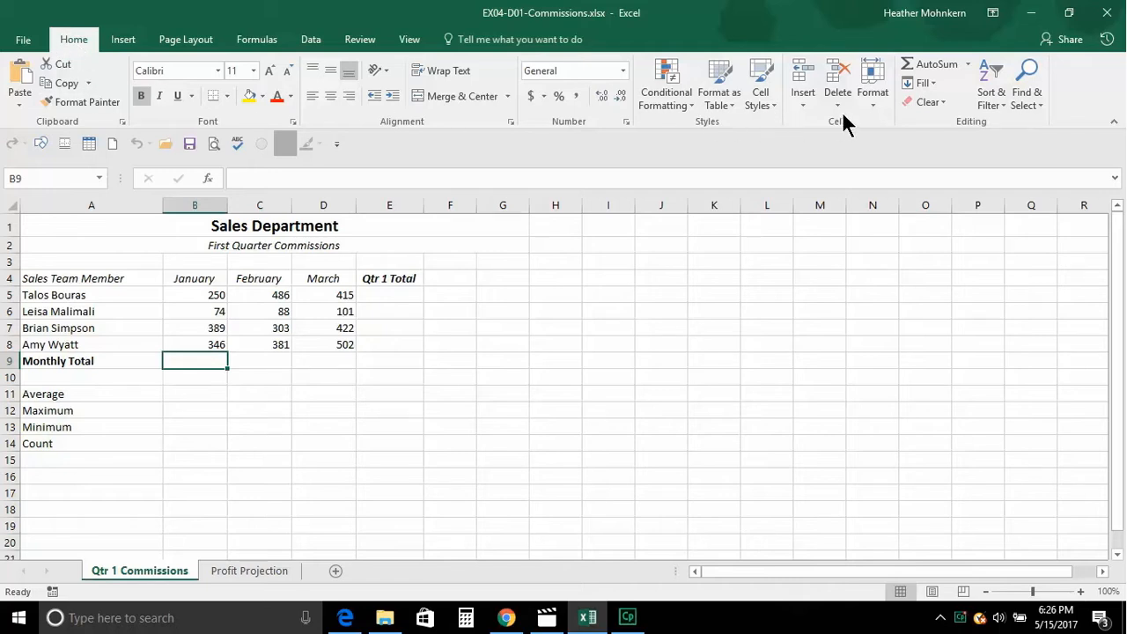
{"action": "left_click", "coordinate": [928, 64]}
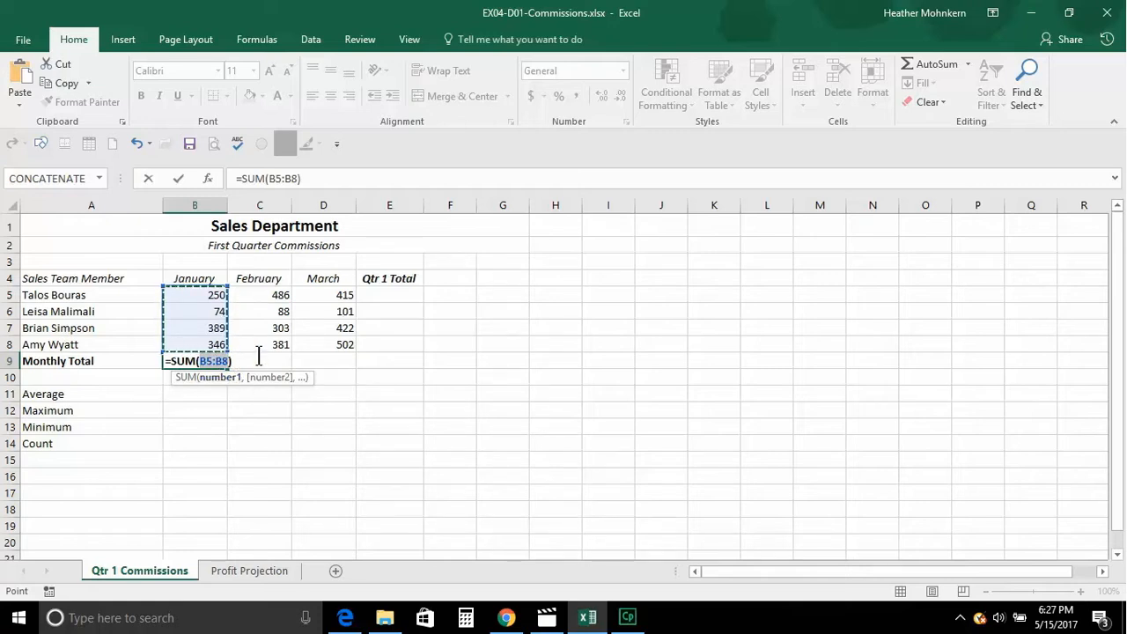
{"action": "left_click", "coordinate": [942, 62]}
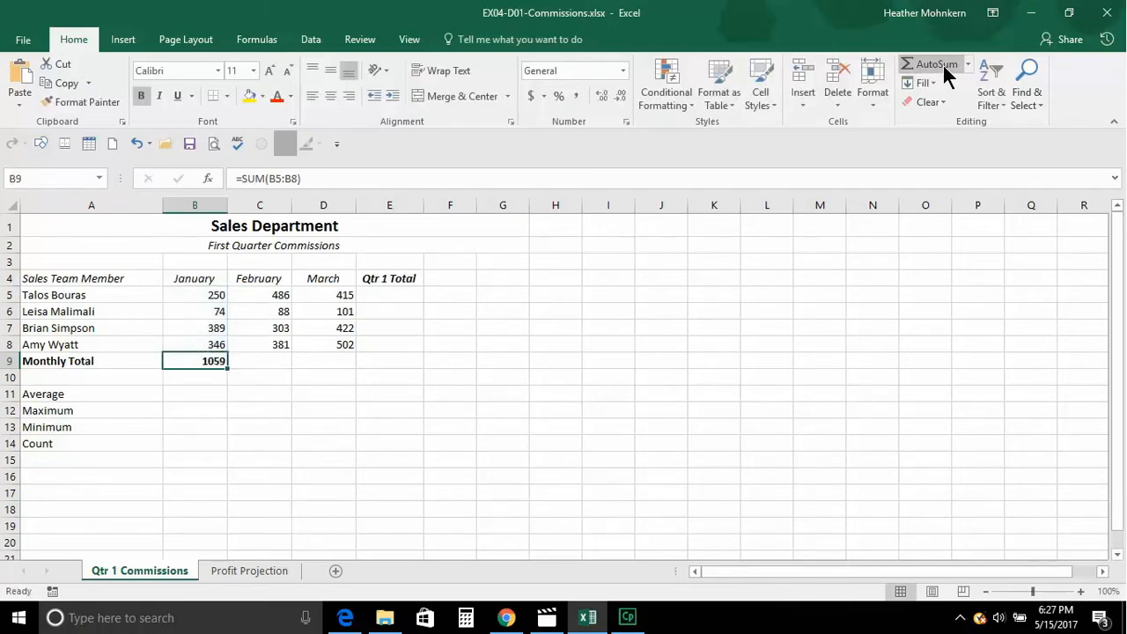
Step: Total the February and March commissions in C9 and D9 individually with AutoSum
{"action": "left_click", "coordinate": [257, 362]}
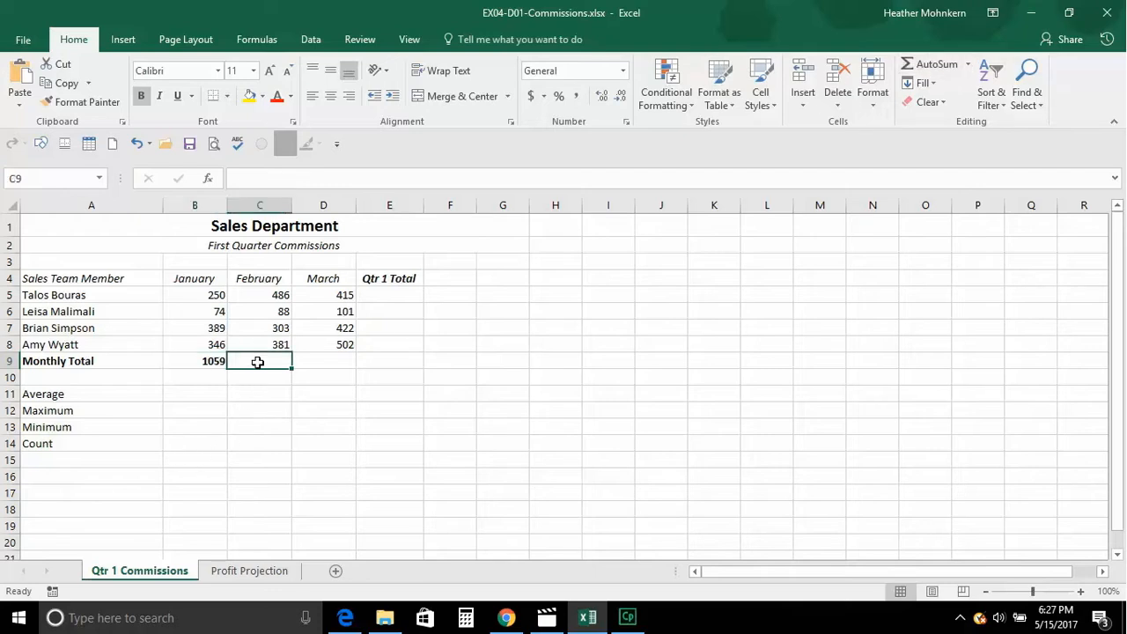
{"action": "left_click", "coordinate": [935, 64]}
{"action": "left_click", "coordinate": [935, 64]}
{"action": "left_click", "coordinate": [307, 363]}
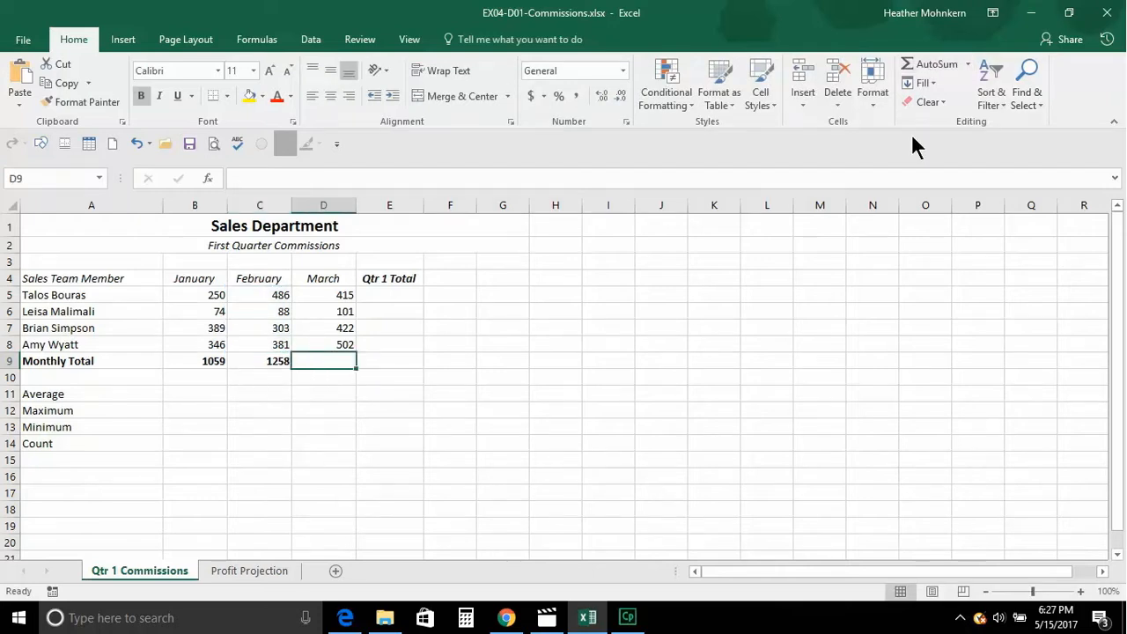
{"action": "left_click", "coordinate": [935, 65]}
{"action": "left_click", "coordinate": [936, 65]}
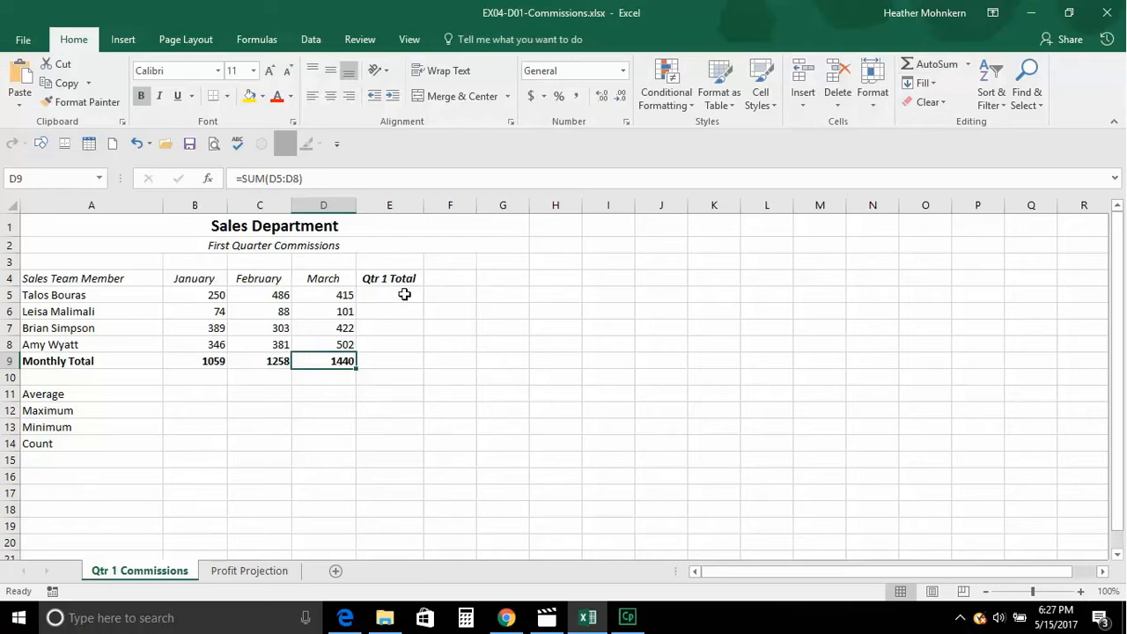
Step: Clear the February and March totals from C9:D9, keeping the January total
{"action": "left_click", "coordinate": [218, 362]}
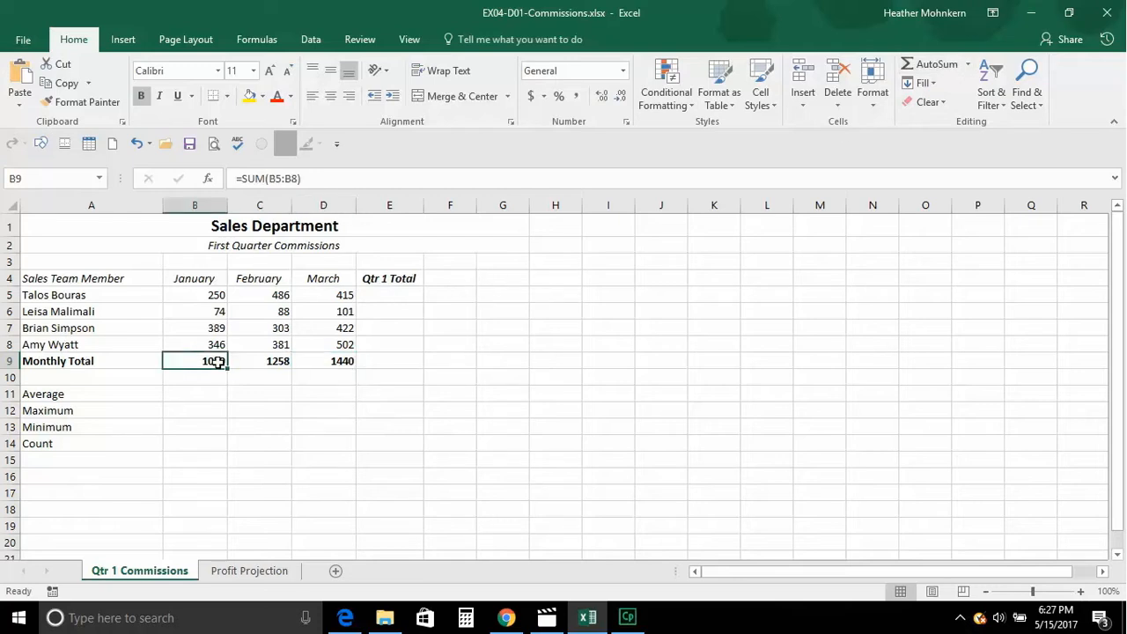
{"action": "left_click_drag", "start_coordinate": [254, 361], "coordinate": [326, 365]}
{"action": "key", "text": "Delete"}
Step: Fill the January total formula from B9 across to D9 and check the formula in each total cell
{"action": "left_click", "coordinate": [209, 362]}
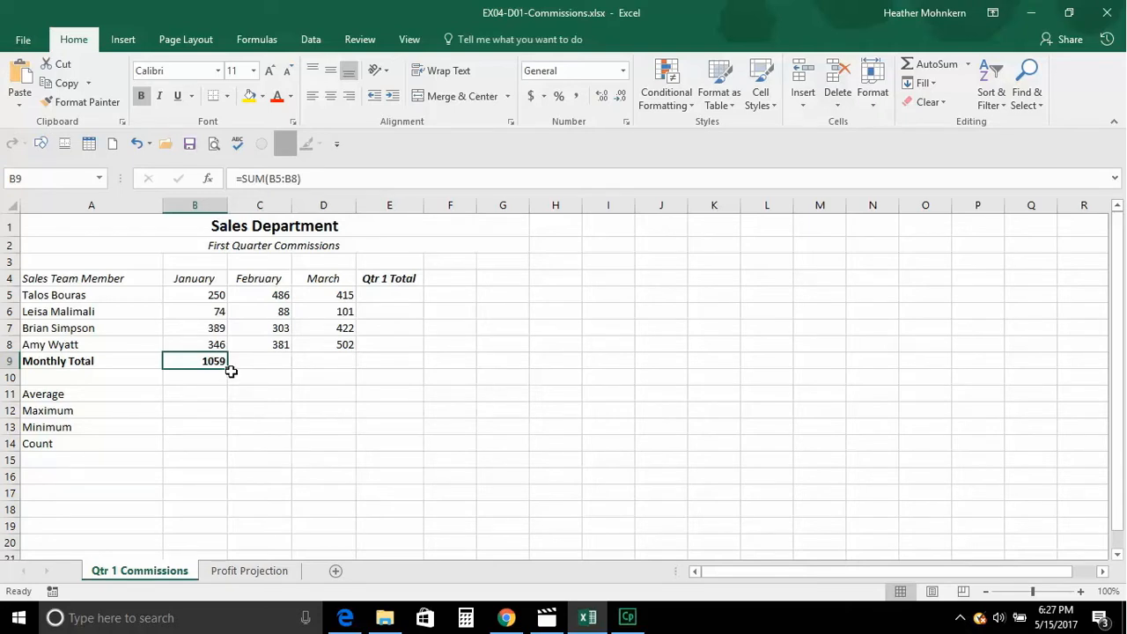
{"action": "left_click_drag", "start_coordinate": [228, 367], "coordinate": [342, 370]}
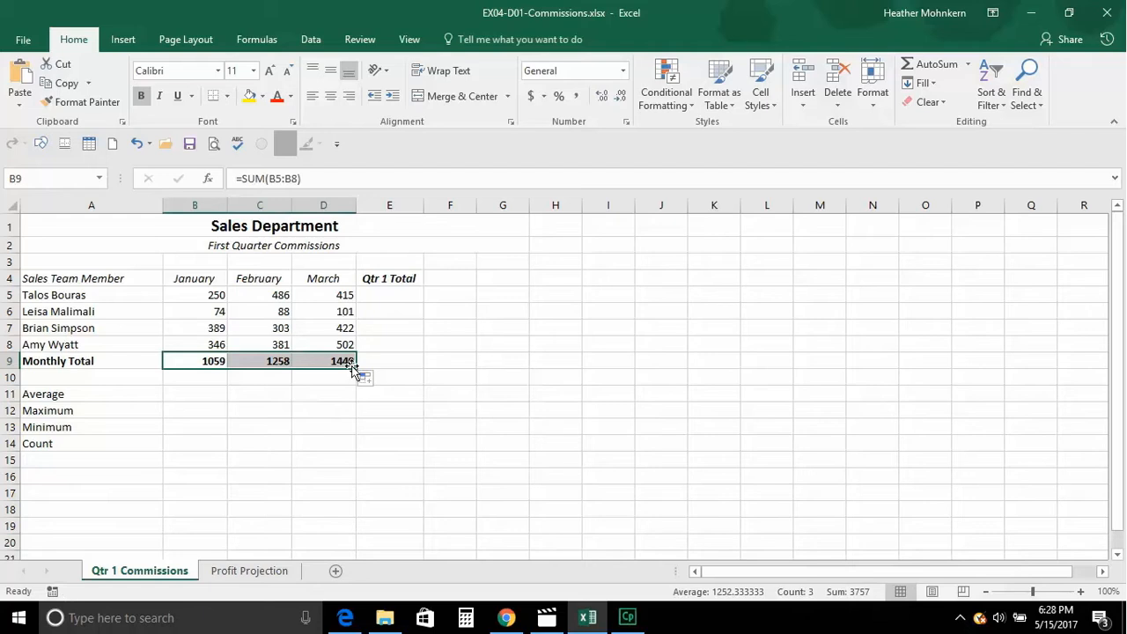
{"action": "left_click", "coordinate": [208, 361]}
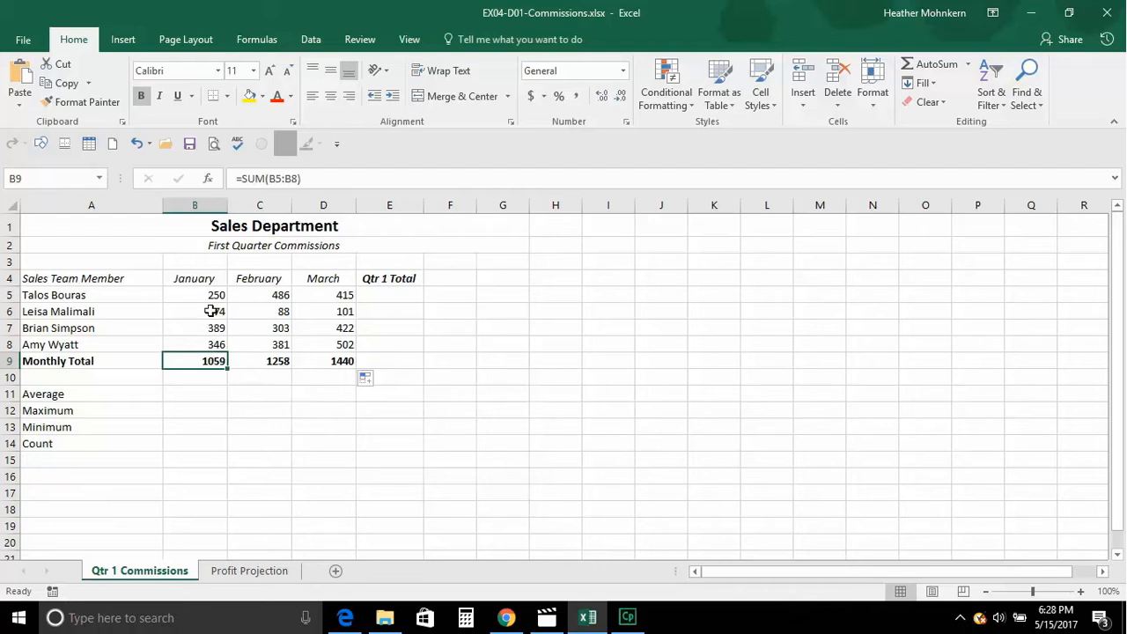
{"action": "left_click", "coordinate": [262, 364]}
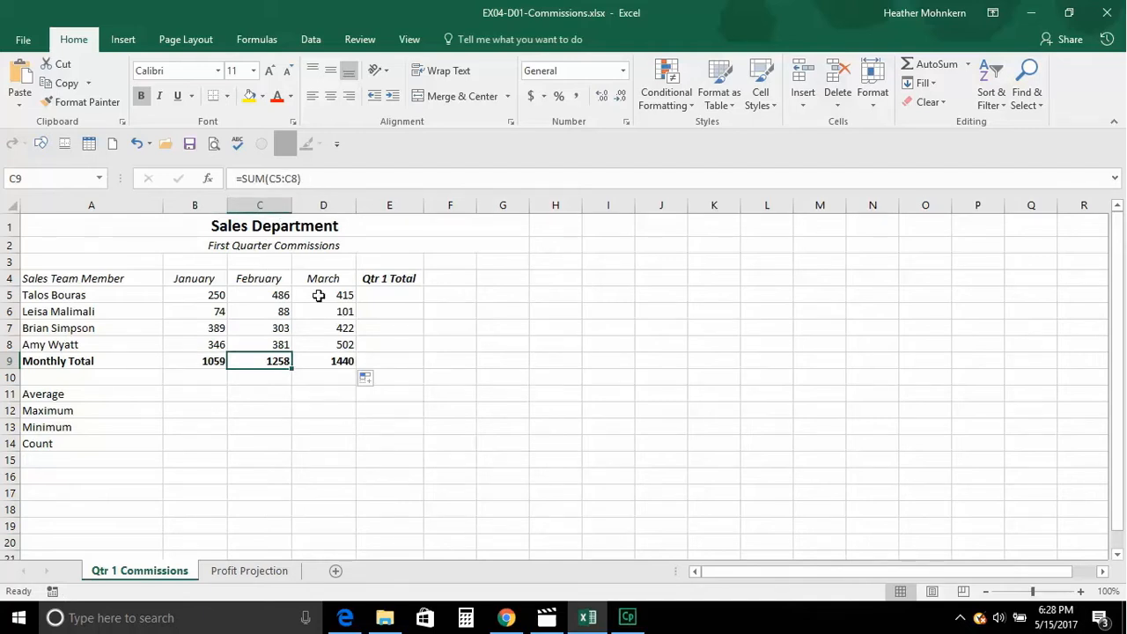
{"action": "left_click", "coordinate": [344, 361]}
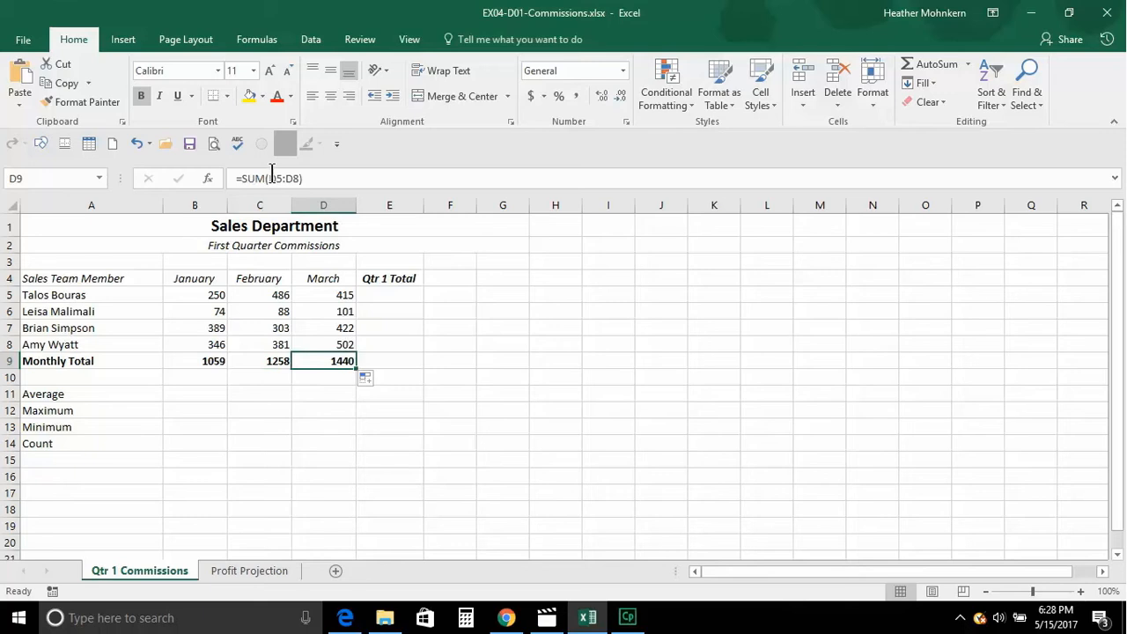
Step: Clear all three monthly totals from B9:D9
{"action": "left_click", "coordinate": [209, 363]}
{"action": "left_click_drag", "start_coordinate": [208, 363], "coordinate": [309, 357]}
{"action": "key", "text": "Delete"}
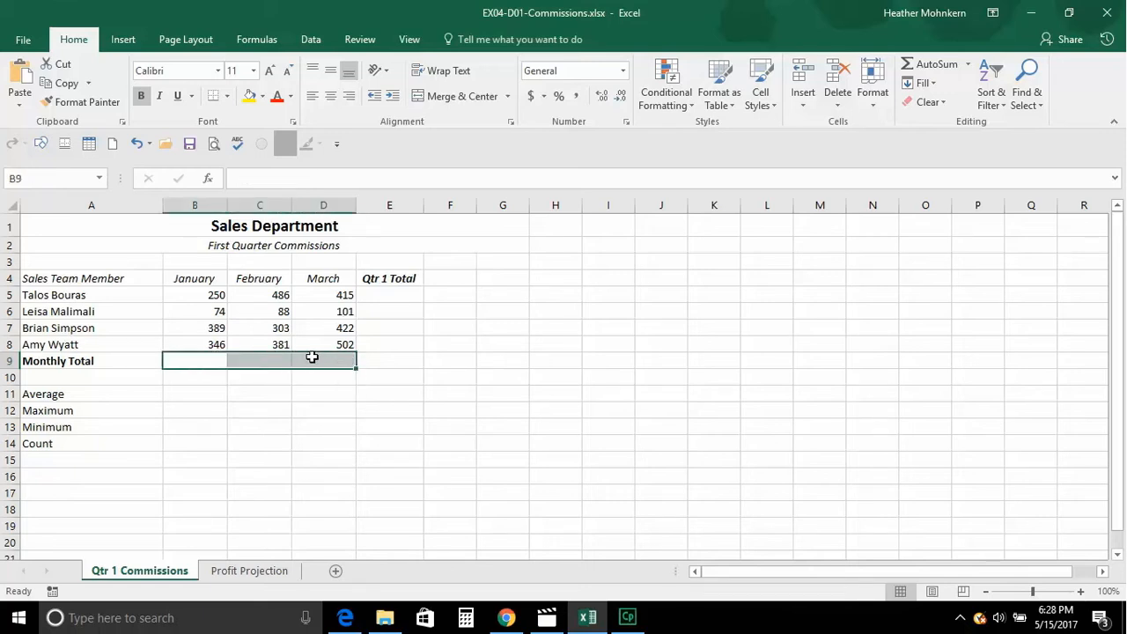
Step: Total January, February and March at once in B9:D9 with AutoSum
{"action": "left_click", "coordinate": [232, 378]}
{"action": "left_click_drag", "start_coordinate": [197, 361], "coordinate": [315, 364]}
{"action": "left_click", "coordinate": [939, 58]}
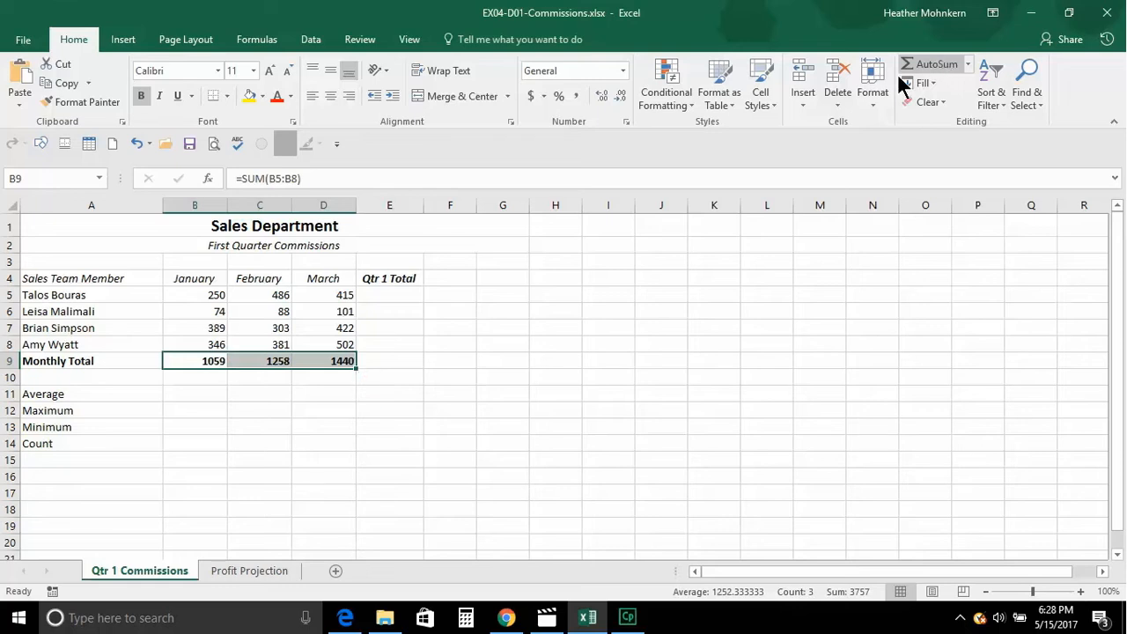
Step: Total the first sales team member's commissions B5:D5 in the Qtr 1 Total cell E5 with AutoSum
{"action": "left_click", "coordinate": [405, 298]}
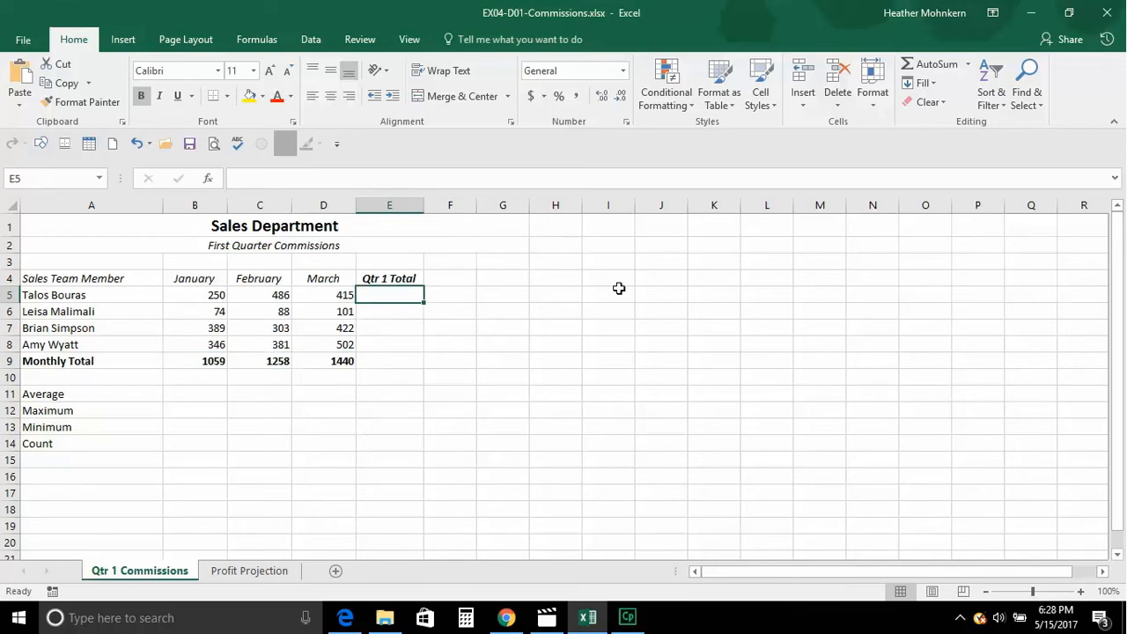
{"action": "left_click", "coordinate": [916, 60]}
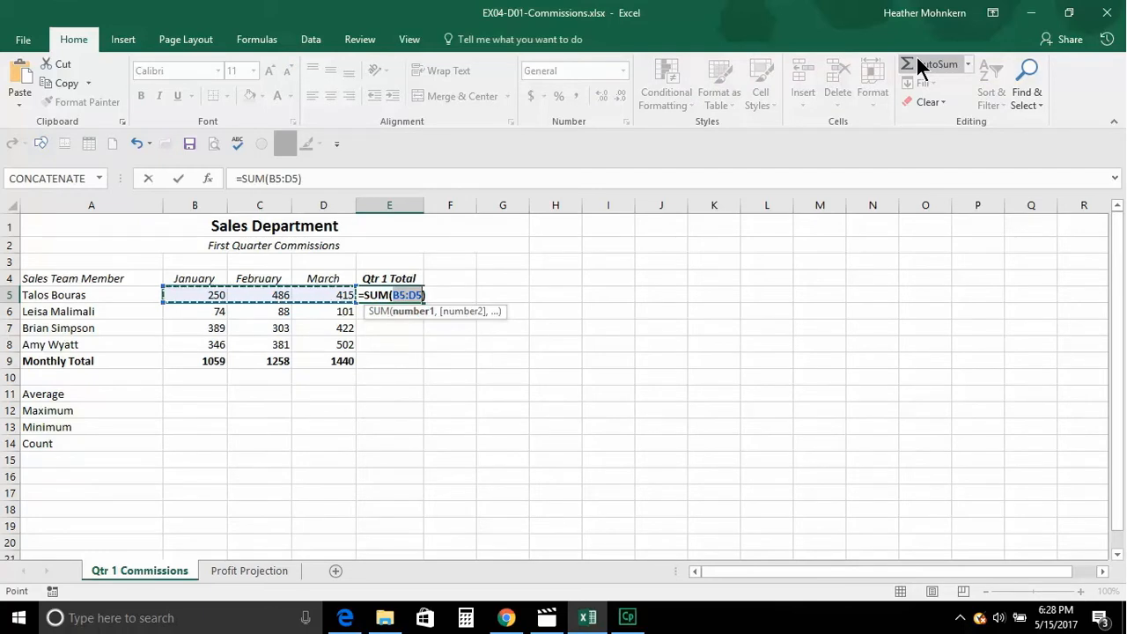
{"action": "left_click", "coordinate": [915, 55]}
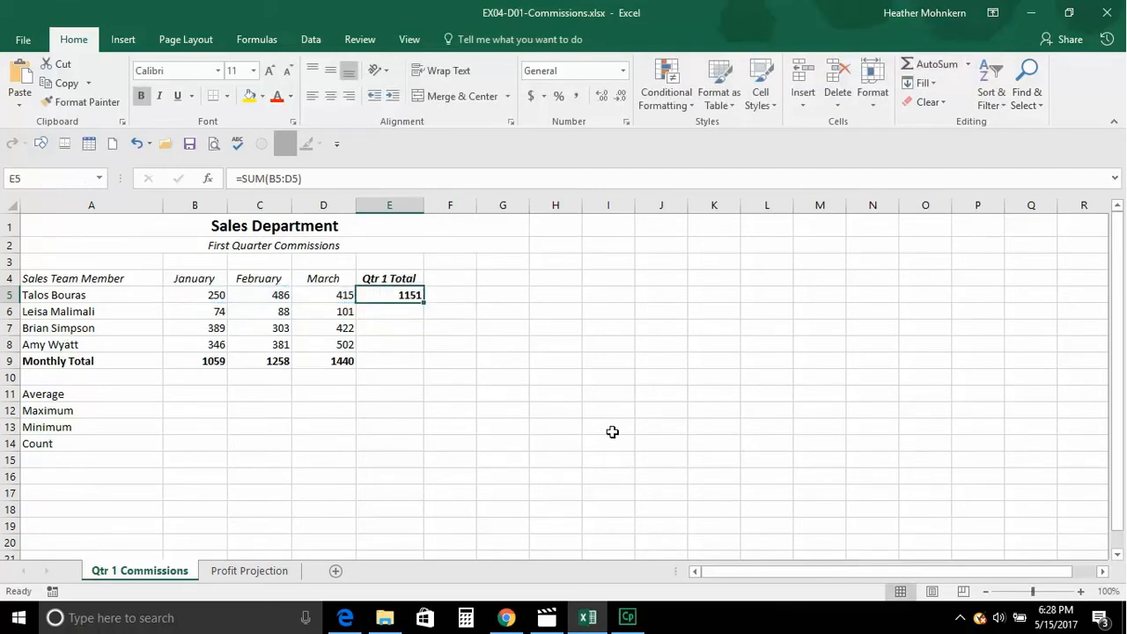
Step: Total B6:D6 in E6 with AutoSum, and try AutoSum for the third team member in E7
{"action": "left_click", "coordinate": [396, 314]}
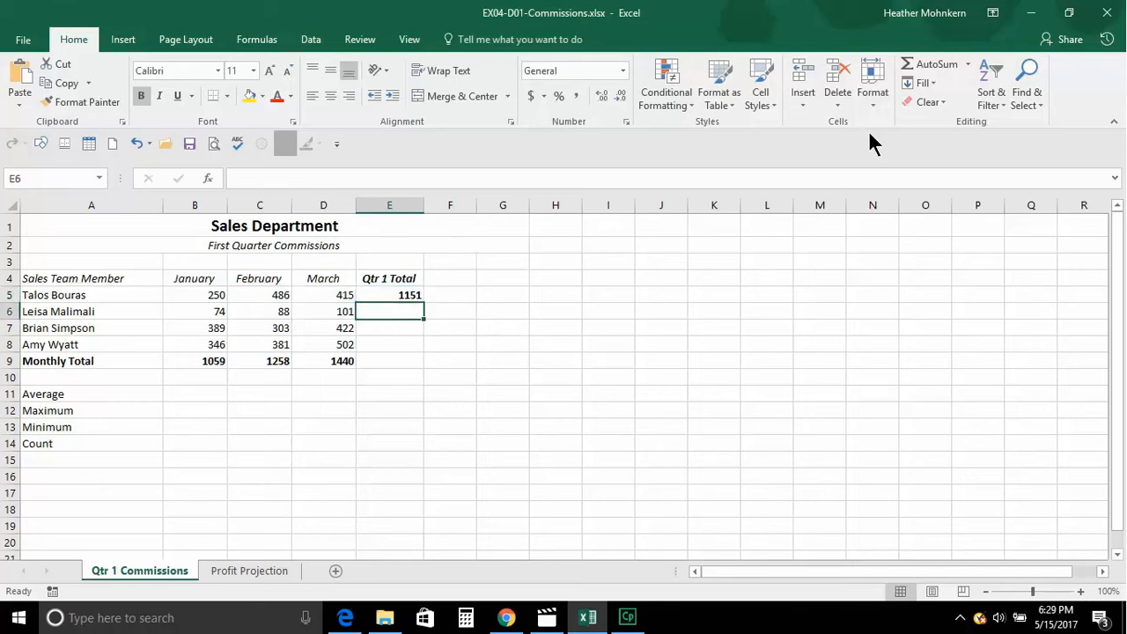
{"action": "left_click", "coordinate": [935, 64]}
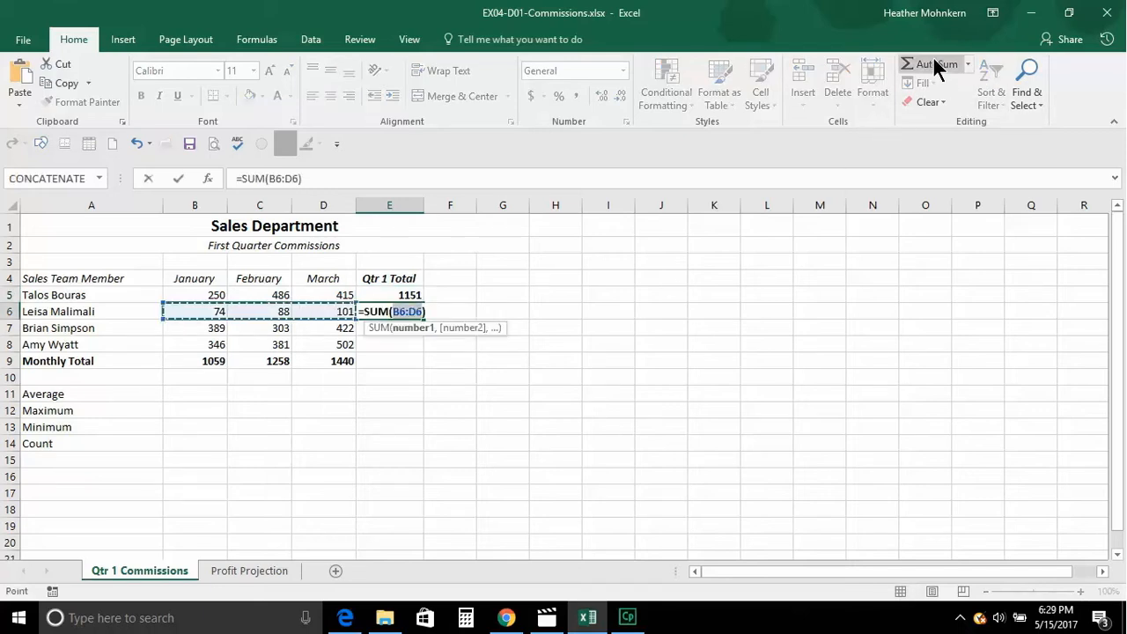
{"action": "left_click", "coordinate": [935, 64]}
{"action": "key", "text": "Return"}
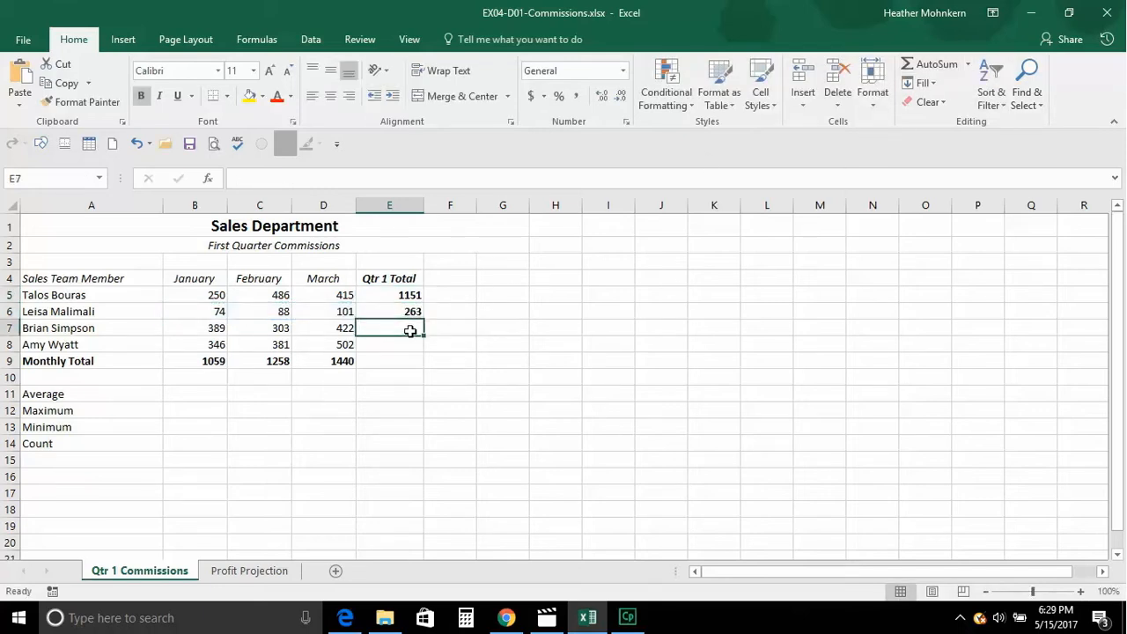
{"action": "left_click", "coordinate": [930, 70]}
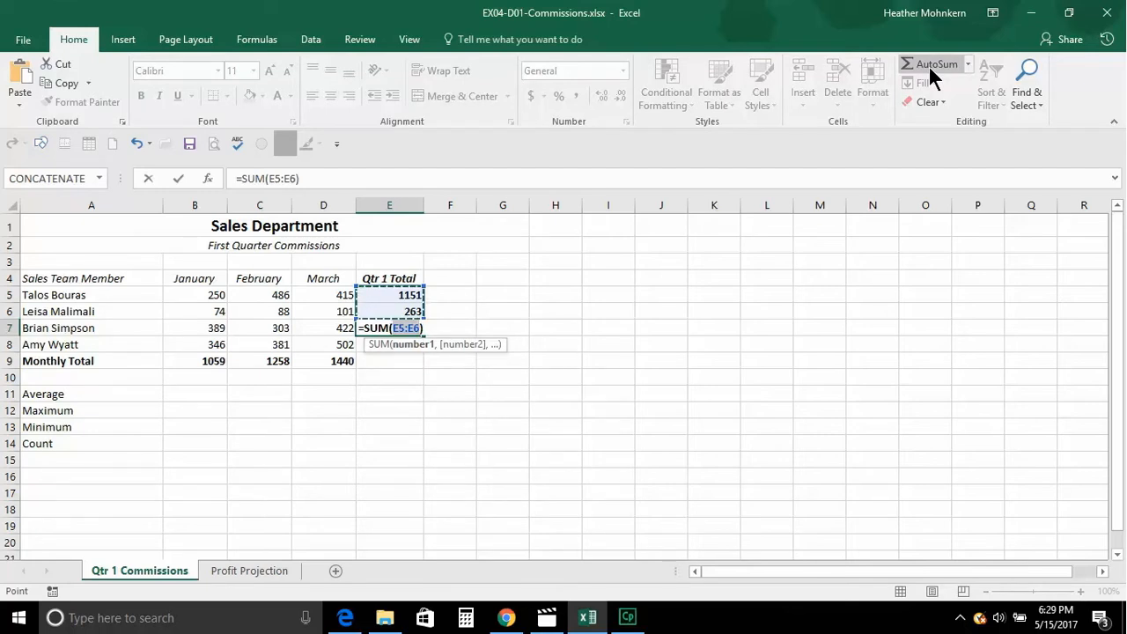
{"action": "key", "text": "Escape"}
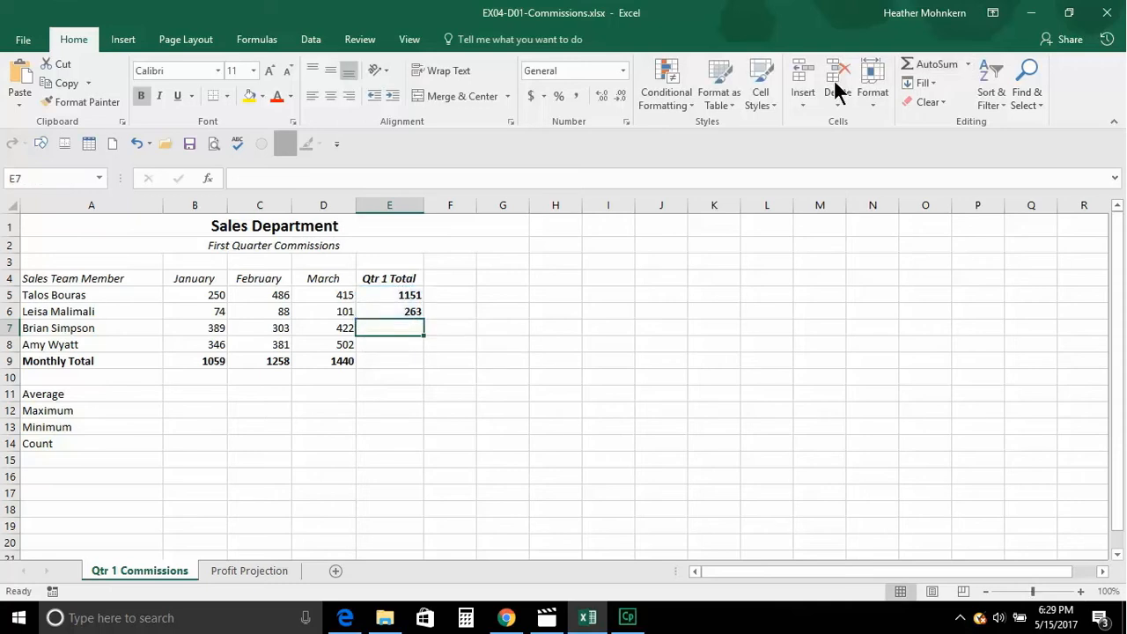
Step: Clear the total in E6 and fill the E5 quarter total formula down through E9
{"action": "left_click", "coordinate": [387, 313]}
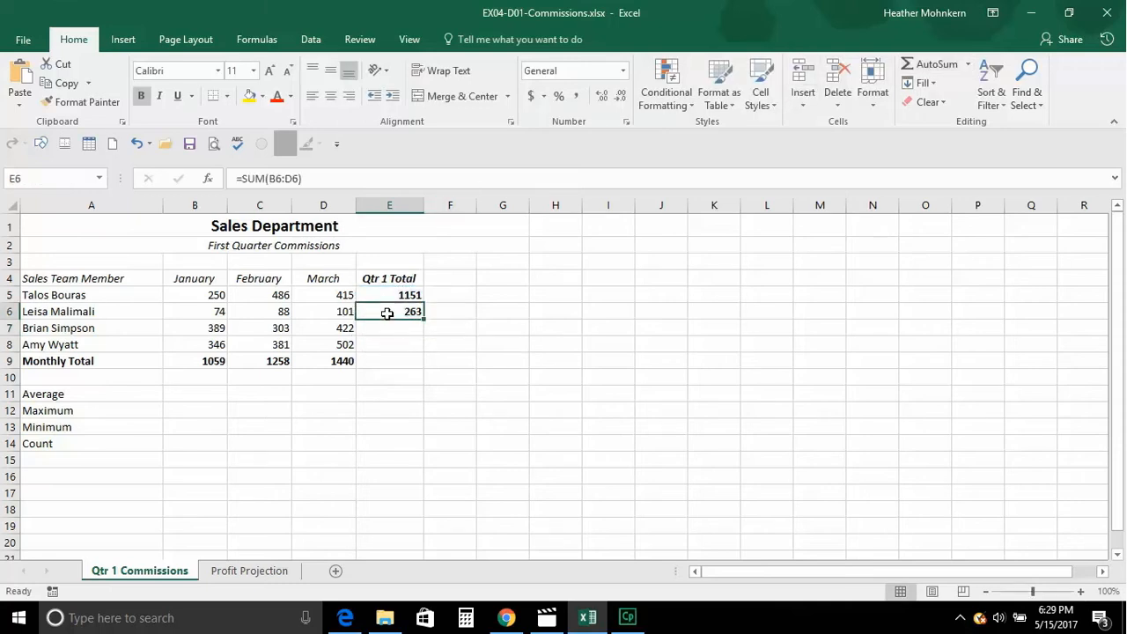
{"action": "left_click", "coordinate": [415, 295]}
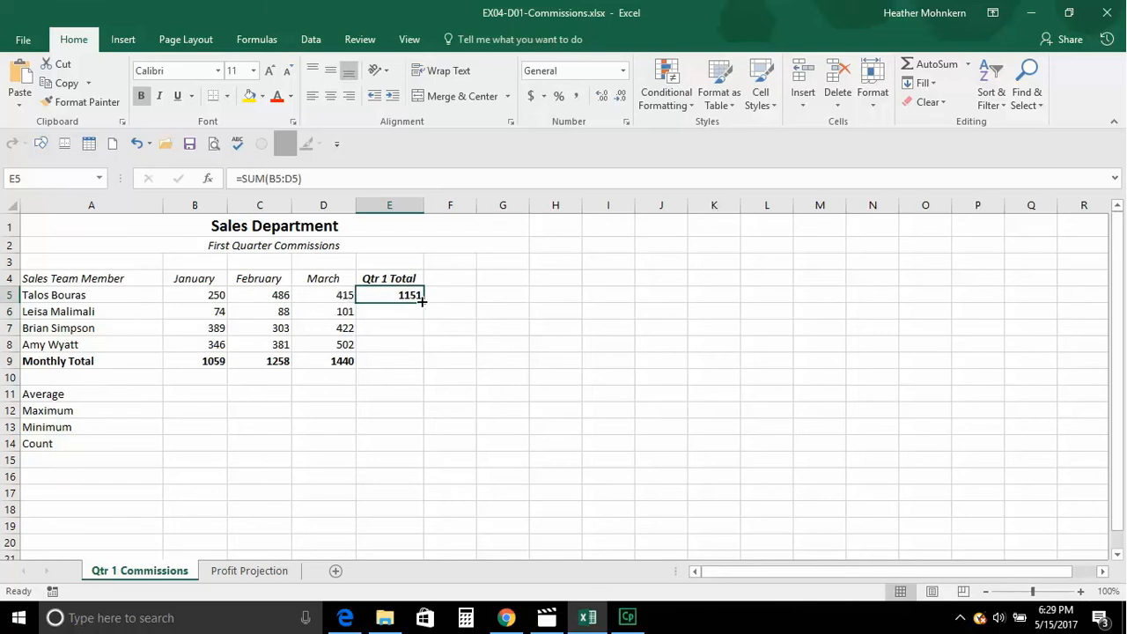
{"action": "left_click_drag", "start_coordinate": [422, 302], "coordinate": [422, 368]}
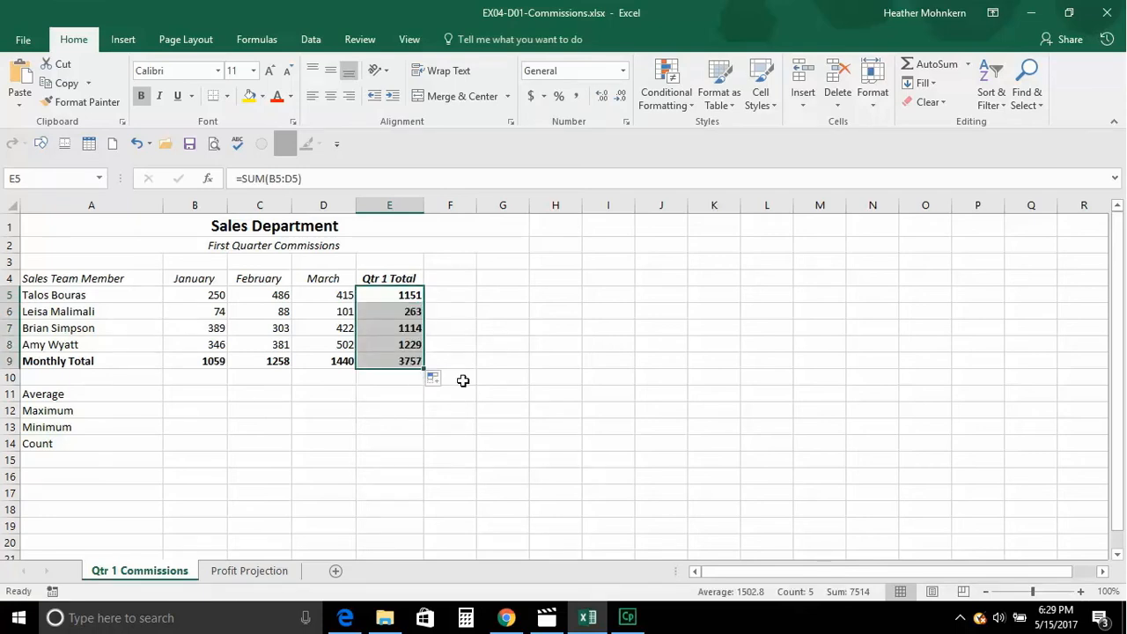
Step: Clear the quarter totals from E5:E9 and recalculate the whole range at once with AutoSum
{"action": "key", "text": "Delete"}
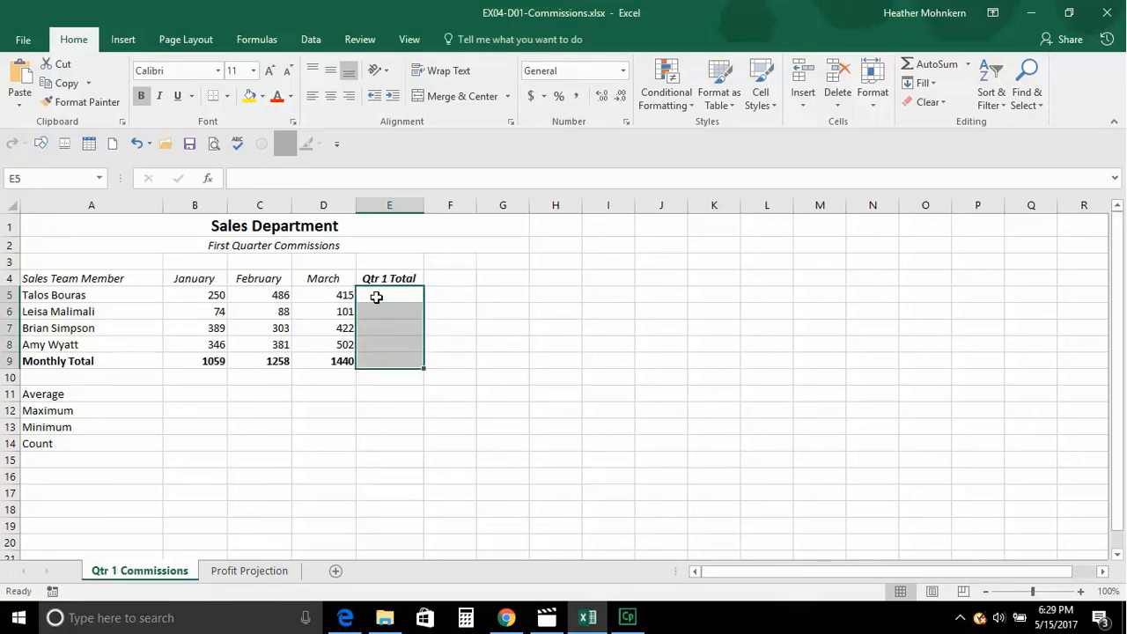
{"action": "left_click", "coordinate": [930, 66]}
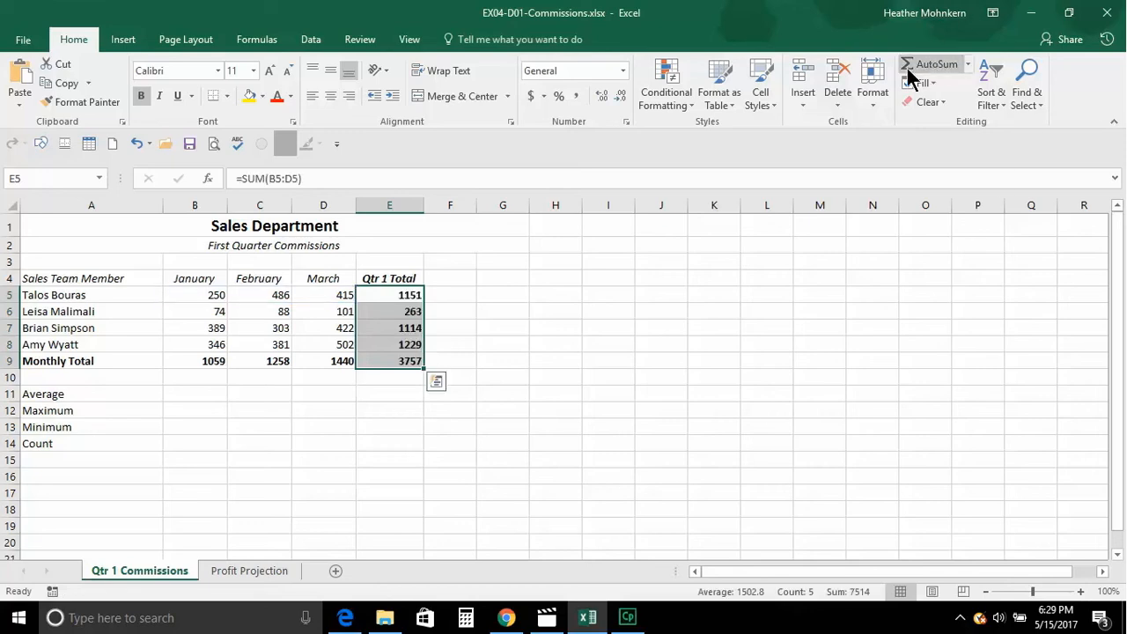
Step: Check the SUM formula in each Qtr 1 Total cell from E5 to E9
{"action": "left_click", "coordinate": [409, 295]}
{"action": "left_click", "coordinate": [412, 310]}
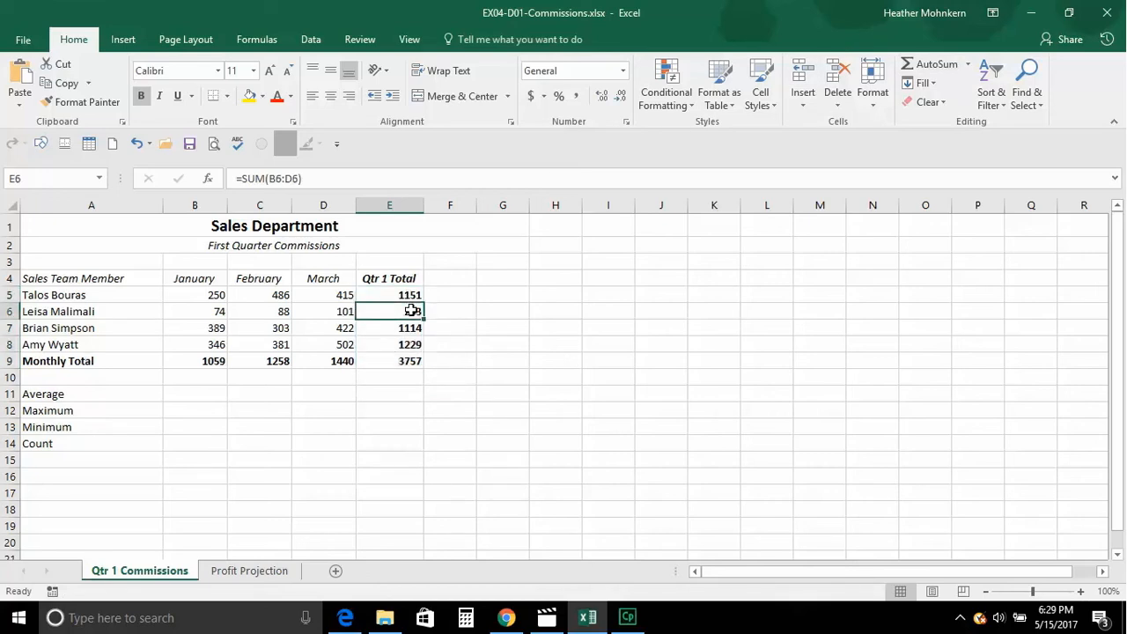
{"action": "left_click", "coordinate": [411, 327]}
{"action": "left_click", "coordinate": [406, 346]}
{"action": "left_click", "coordinate": [405, 361]}
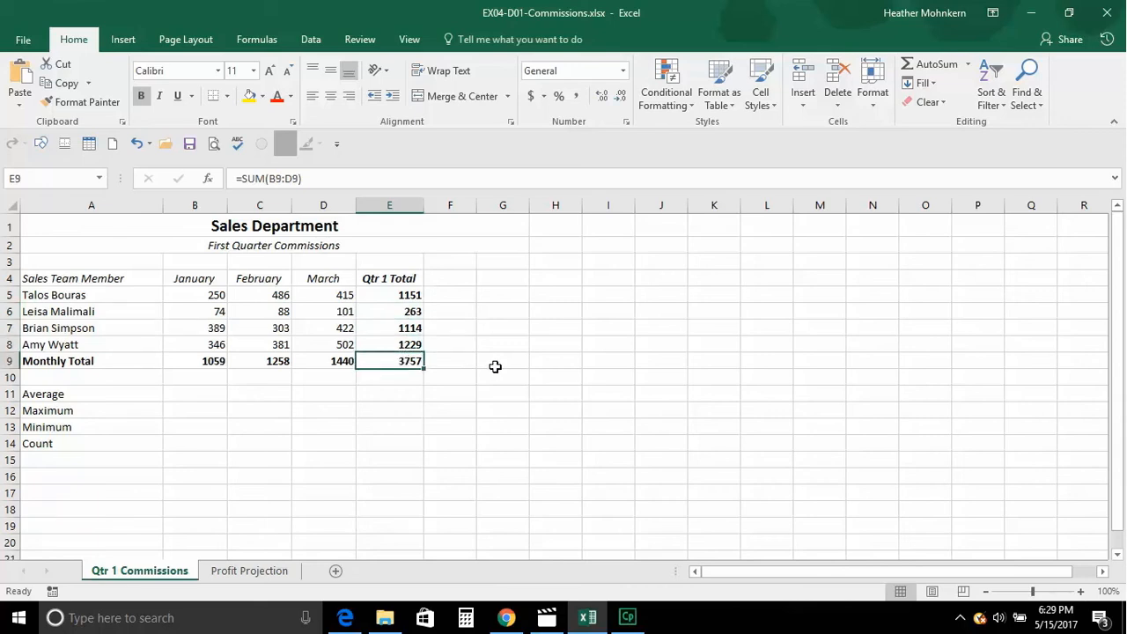